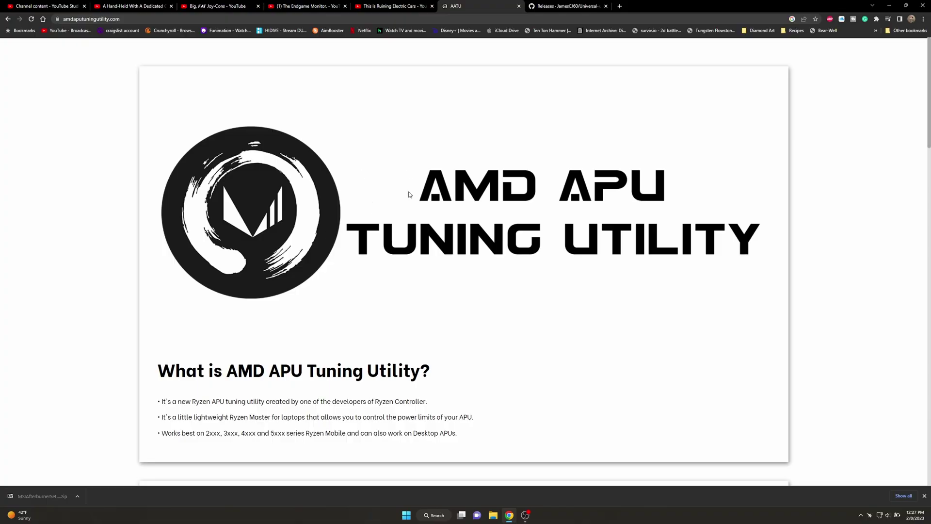
Read the AMD APU Tuning Utility site's overview, exclusive features and Ryzen 5 5500U power scaling benchmarks.
left_click(86, 19)
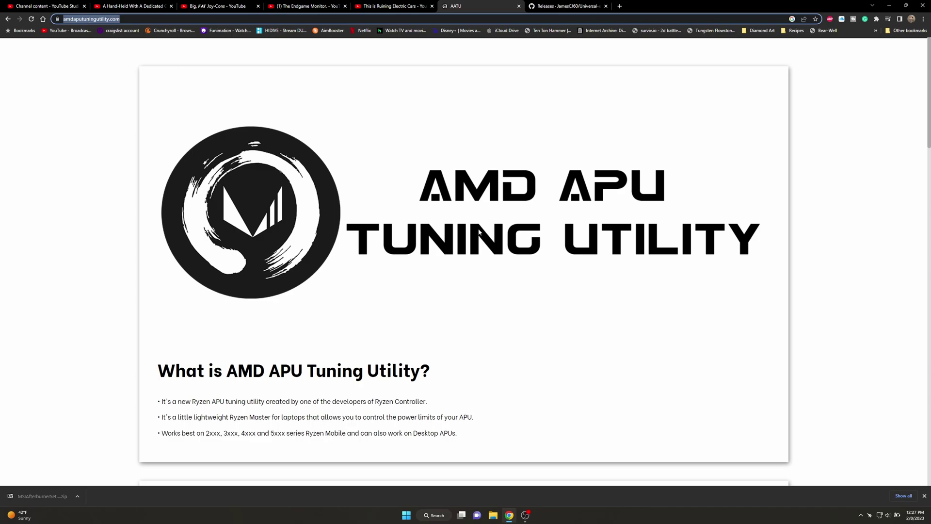
left_click(491, 250)
scroll(431, 382, "down", 1)
scroll(431, 382, "down", 5)
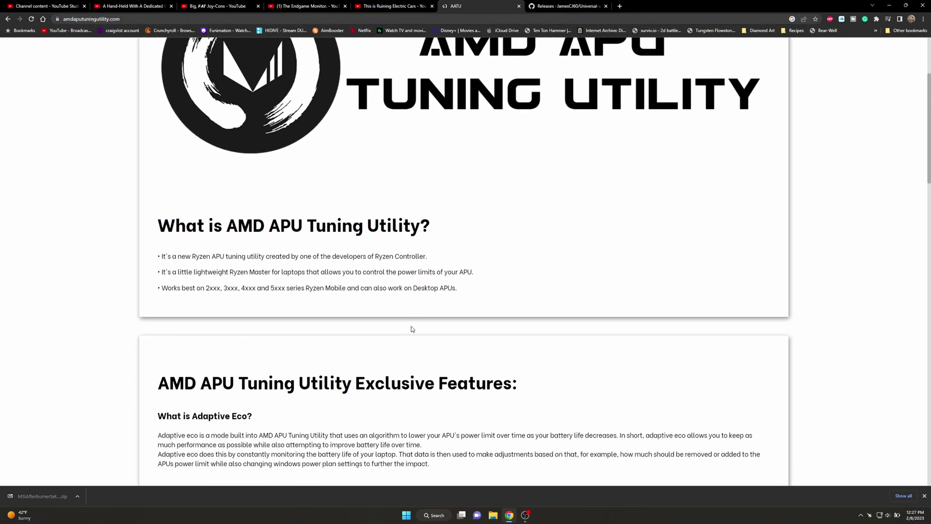
scroll(506, 256, "down", 3)
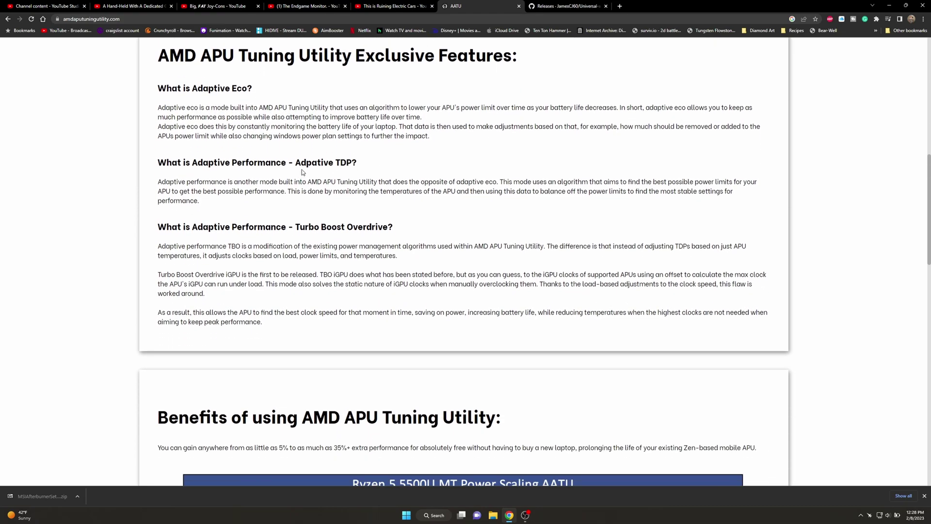
scroll(333, 193, "down", 1)
scroll(333, 193, "down", 1)
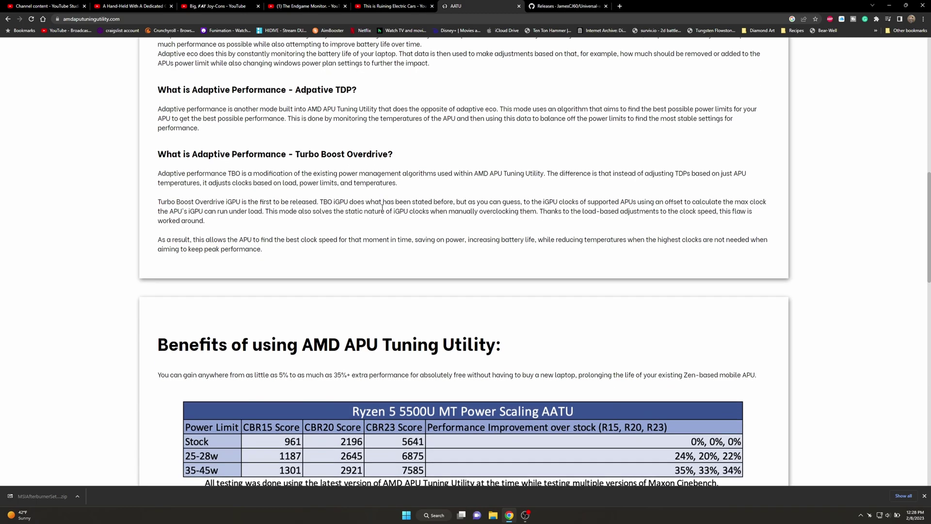
scroll(555, 219, "down", 3)
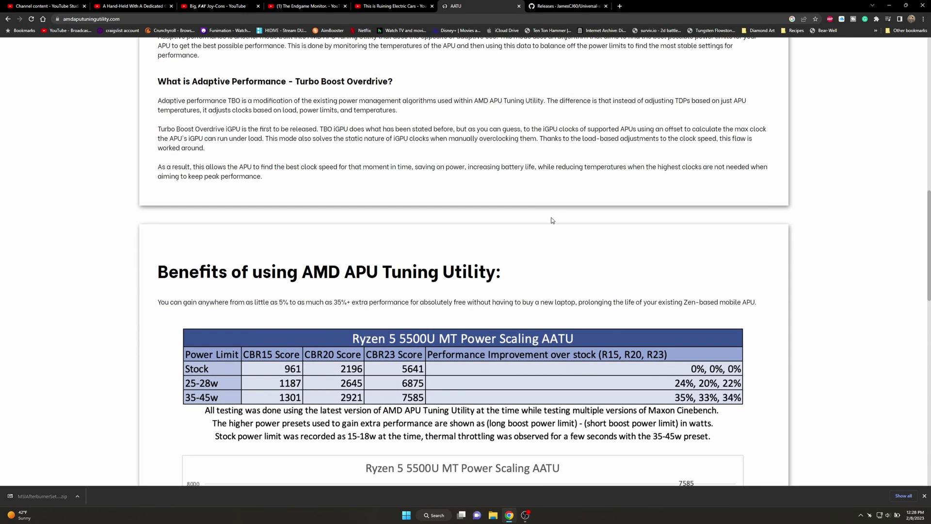
scroll(551, 219, "down", 3)
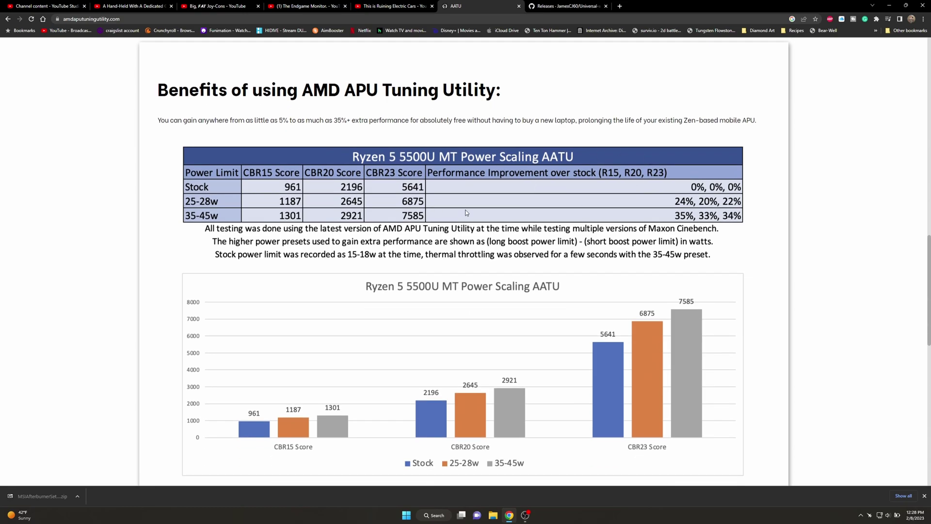
scroll(480, 194, "down", 2)
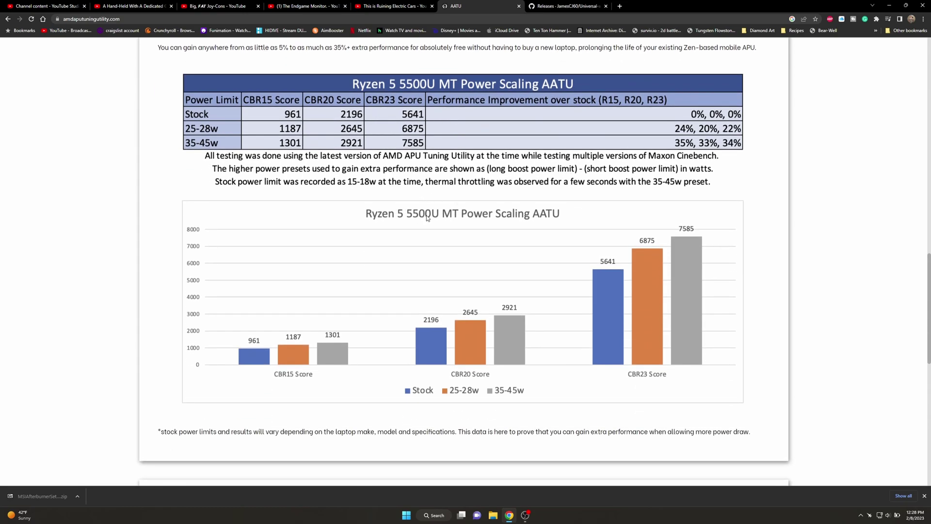
Read the site's installation instructions and disclaimers, and switch to the open GitHub releases page.
scroll(510, 231, "down", 3)
scroll(535, 252, "down", 3)
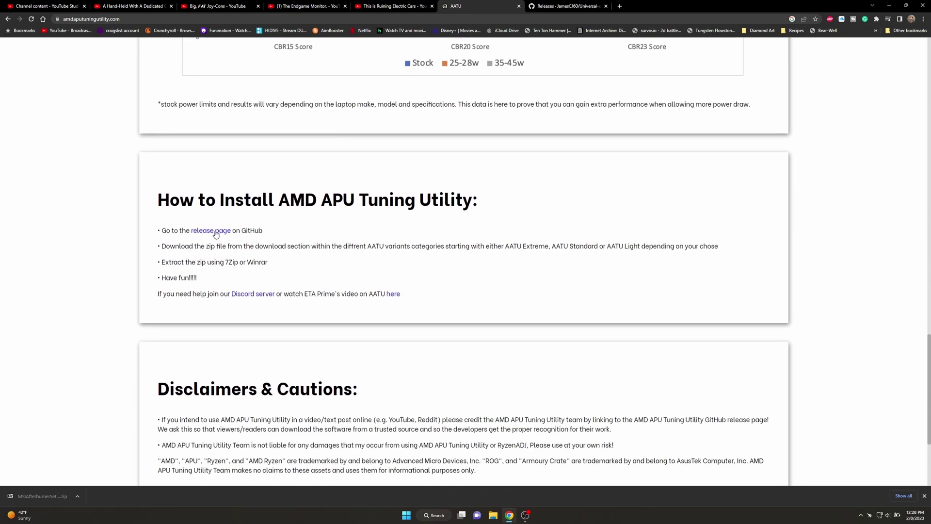
scroll(320, 250, "down", 1)
scroll(286, 212, "down", 1)
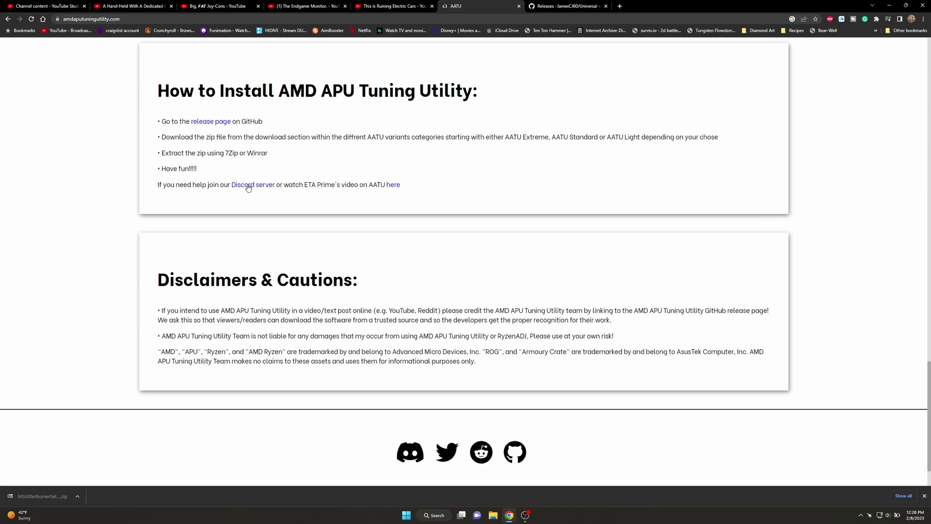
scroll(412, 220, "down", 1)
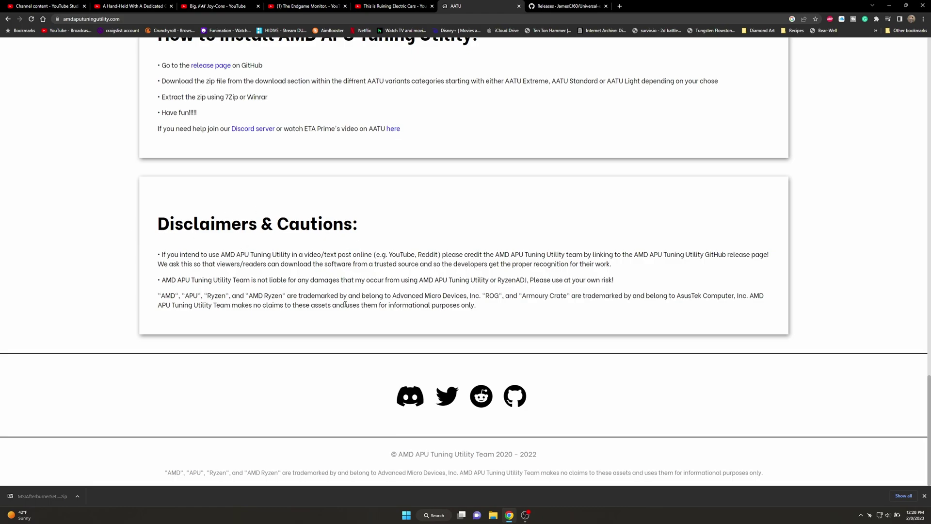
scroll(396, 261, "up", 3)
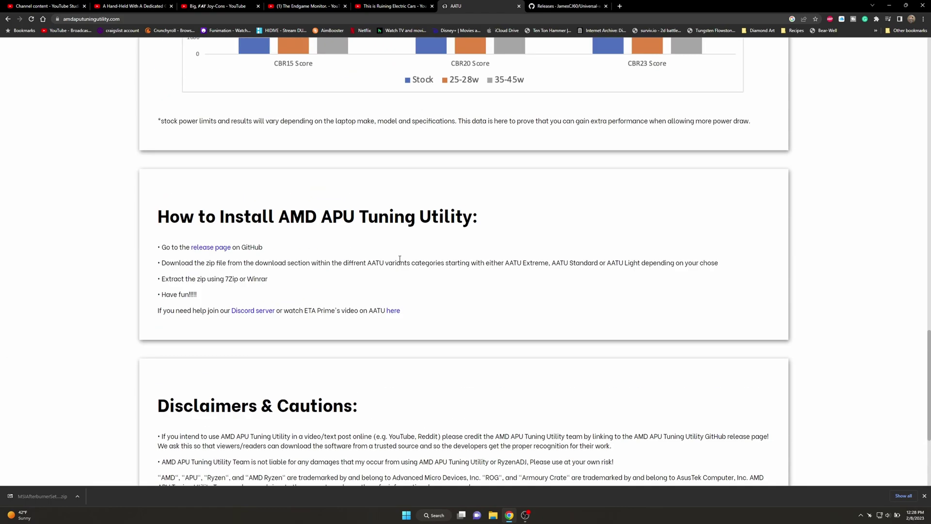
left_click(574, 6)
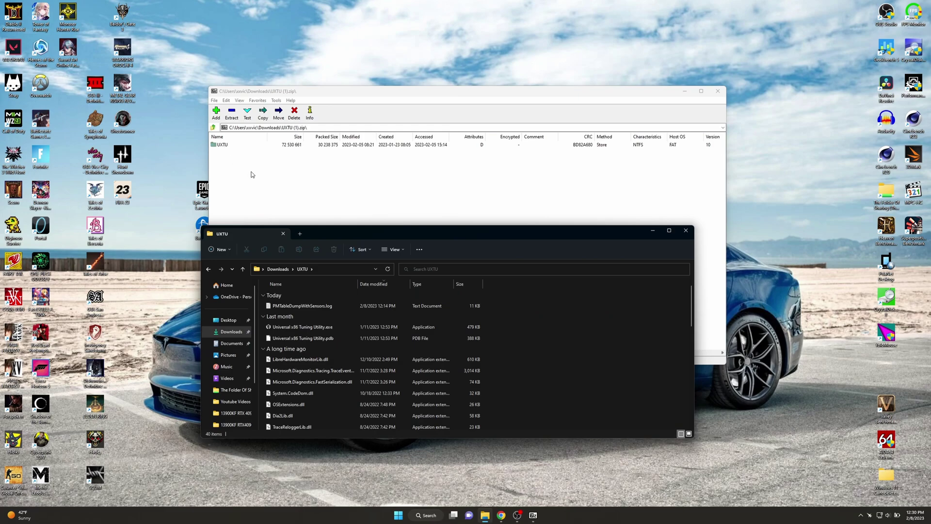
Look through the UXTU archive and the extracted UXTU folder for the Universal x86 Tuning Utility executable.
left_click(252, 173)
left_click_drag(222, 145, 679, 417)
scroll(300, 330, "down", 1)
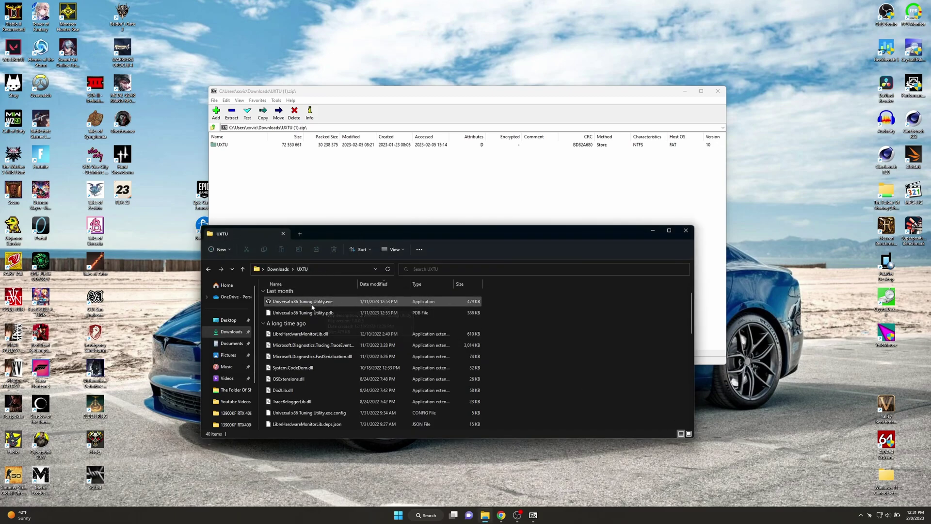
scroll(313, 352, "down", 4)
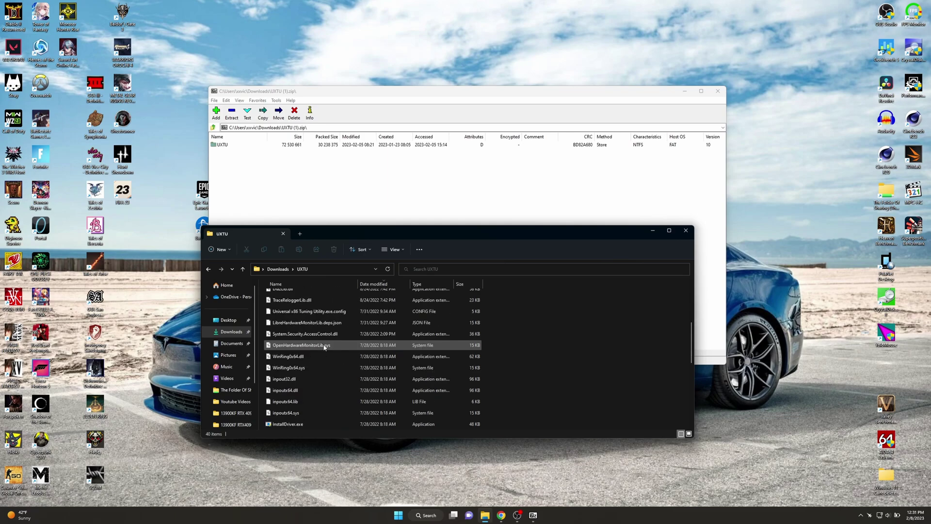
scroll(323, 347, "down", 4)
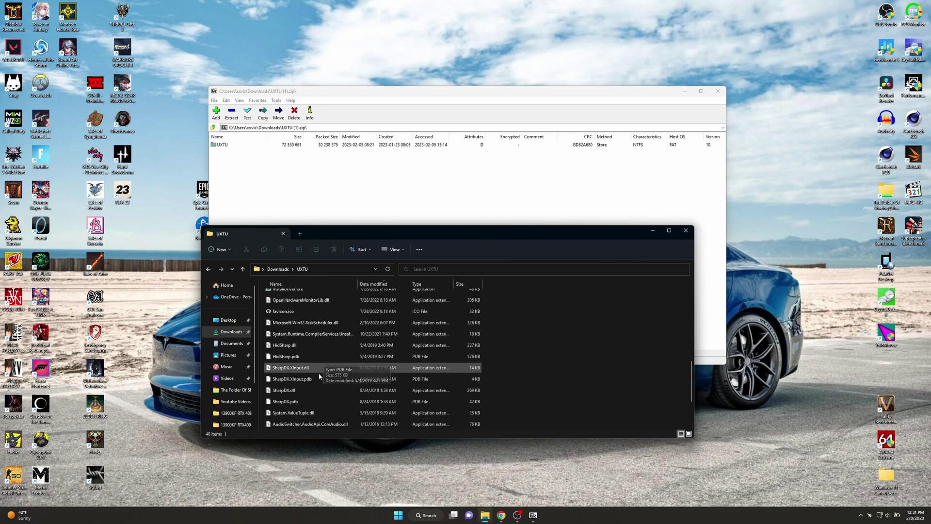
scroll(315, 388, "up", 10)
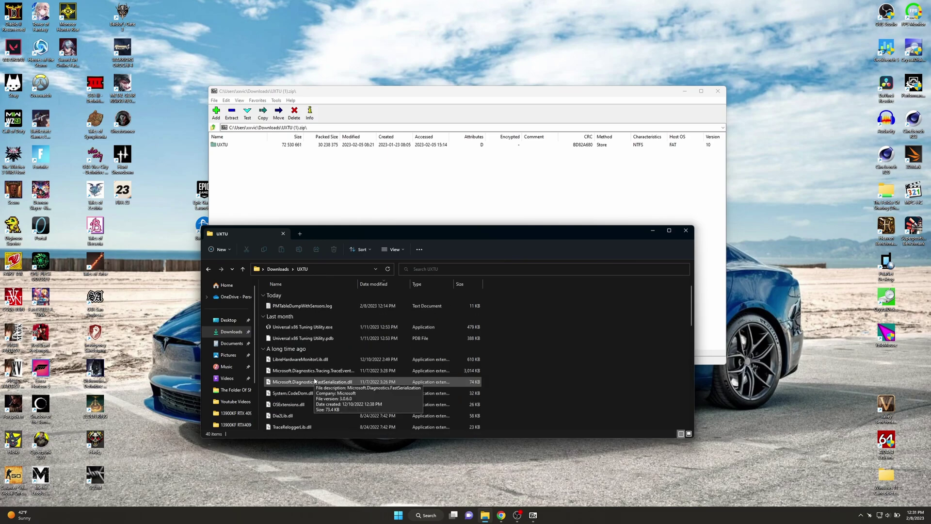
right_click(313, 327)
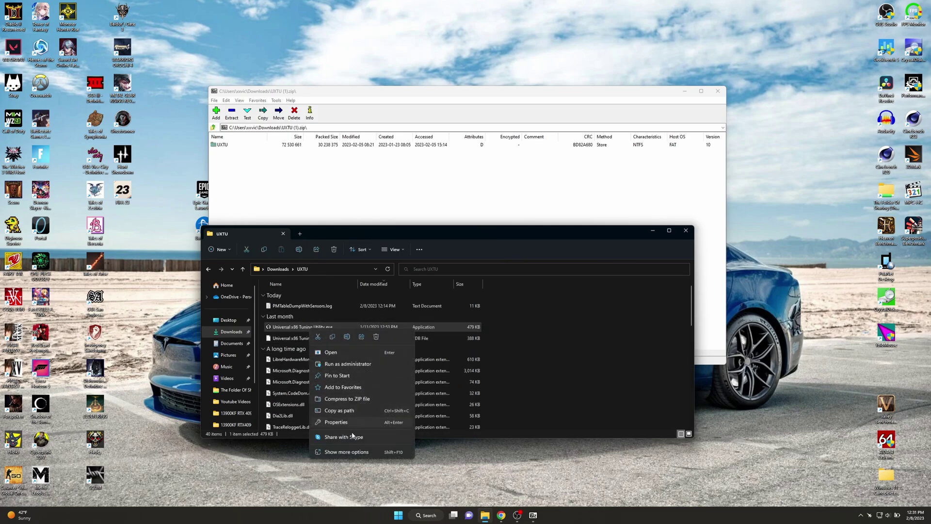
left_click(347, 452)
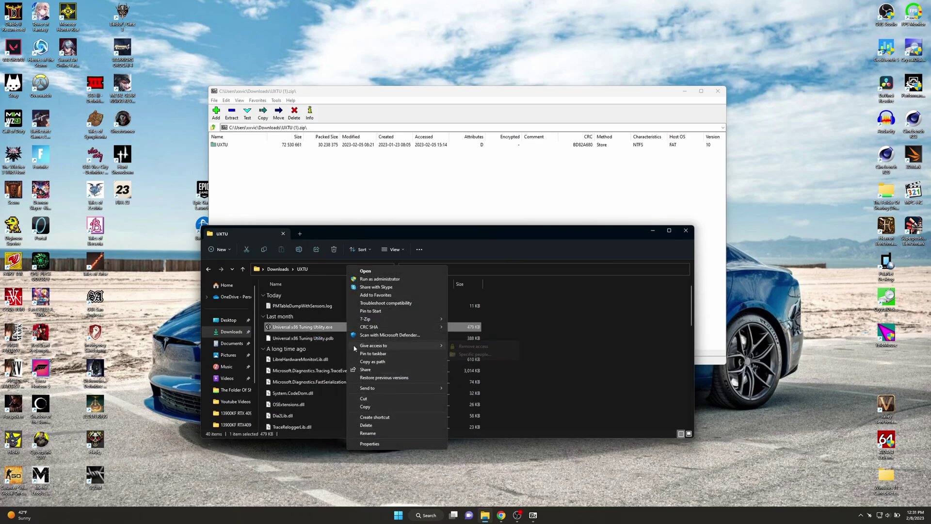
mouse_move(412, 388)
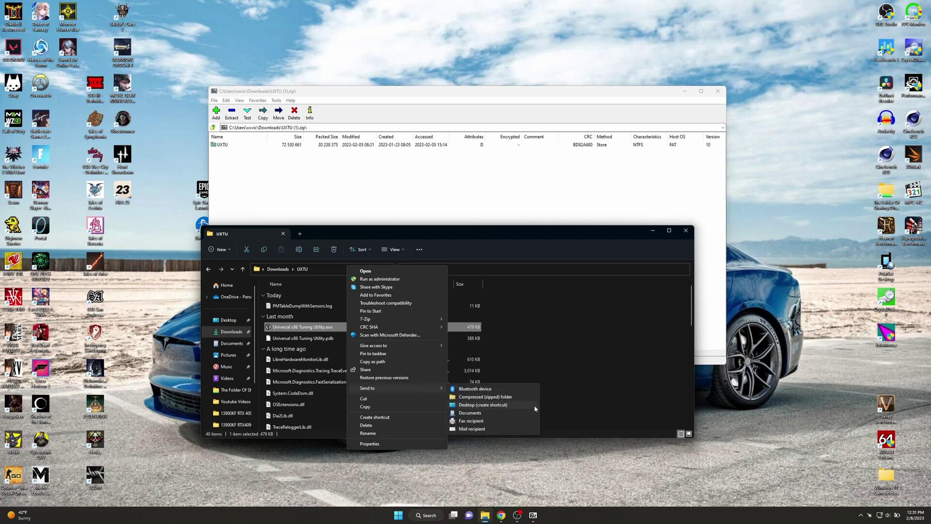
left_click(789, 439)
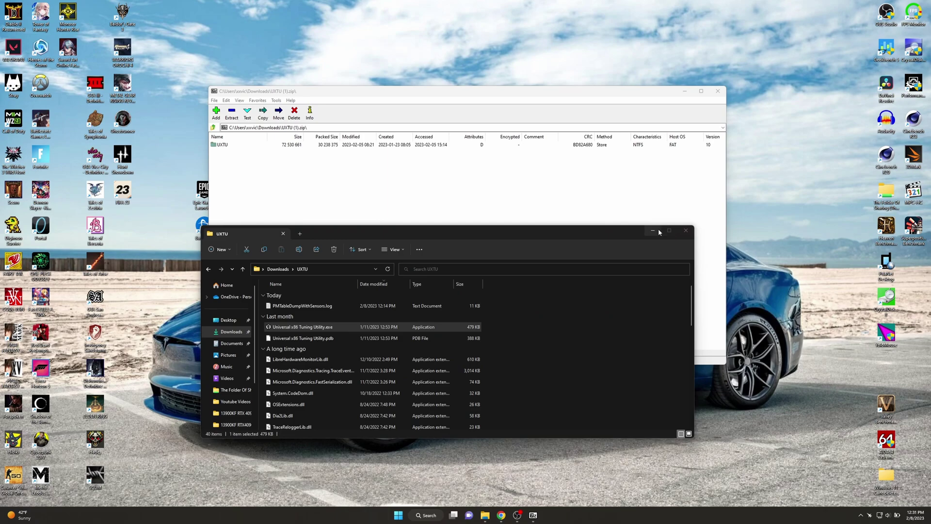
Close the UXTU folder and archive windows and launch Universal x86 Tuning Utility from its desktop shortcut.
left_click(686, 231)
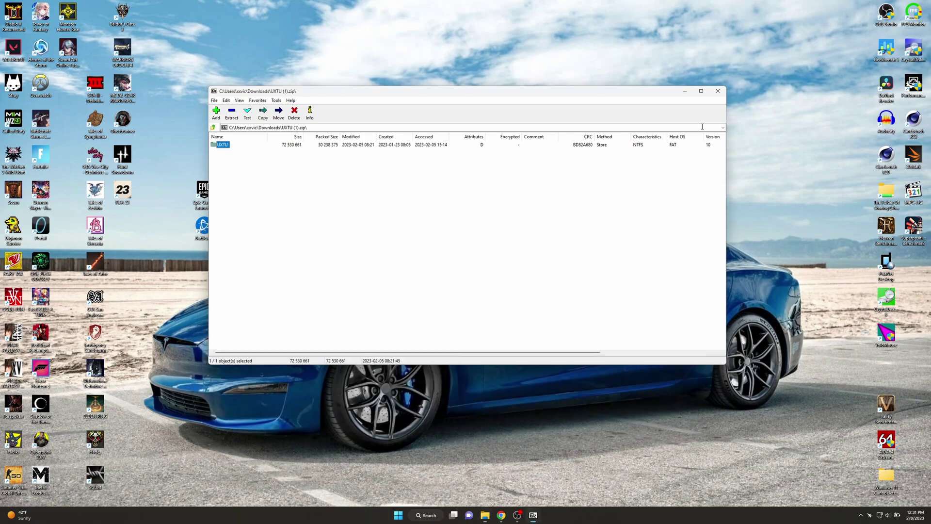
left_click(717, 90)
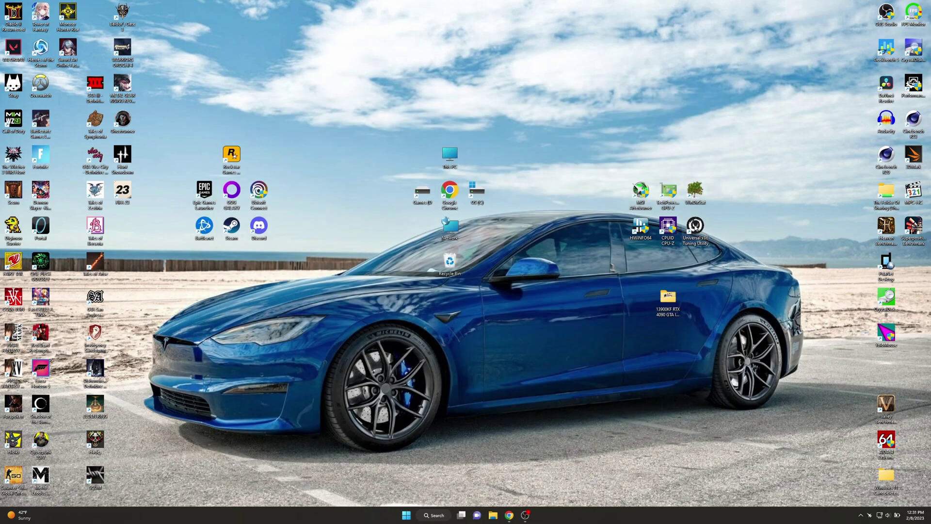
double_click(694, 226)
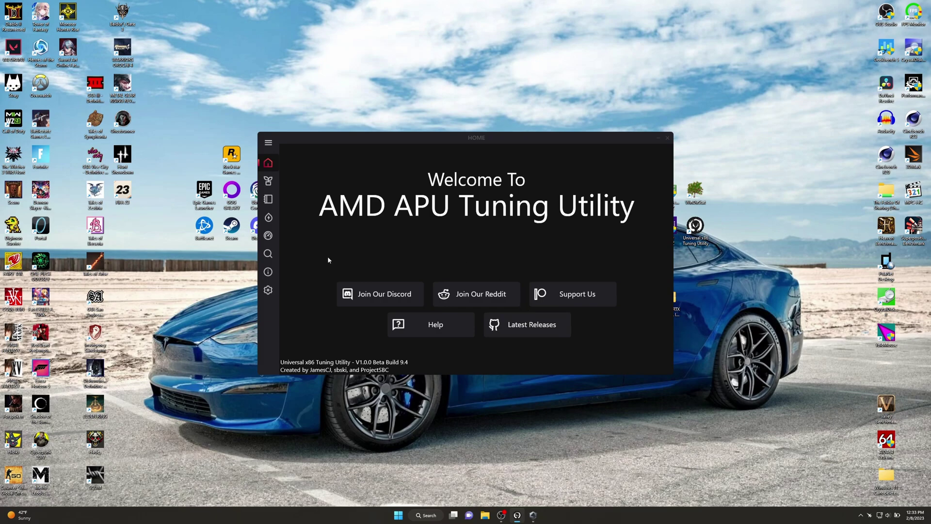
Review the APU power preset, custom presets, adaptive performance, clock control and Magpie FSR pages.
left_click(273, 184)
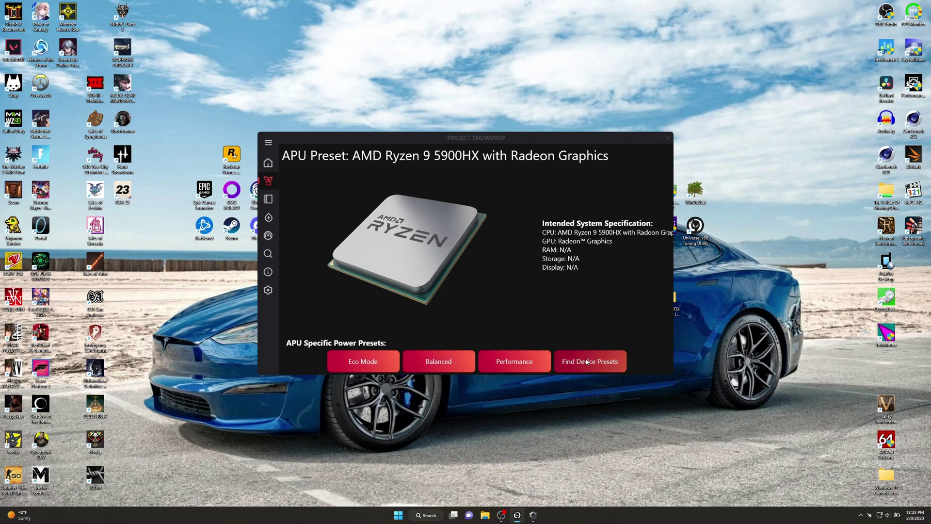
left_click(270, 199)
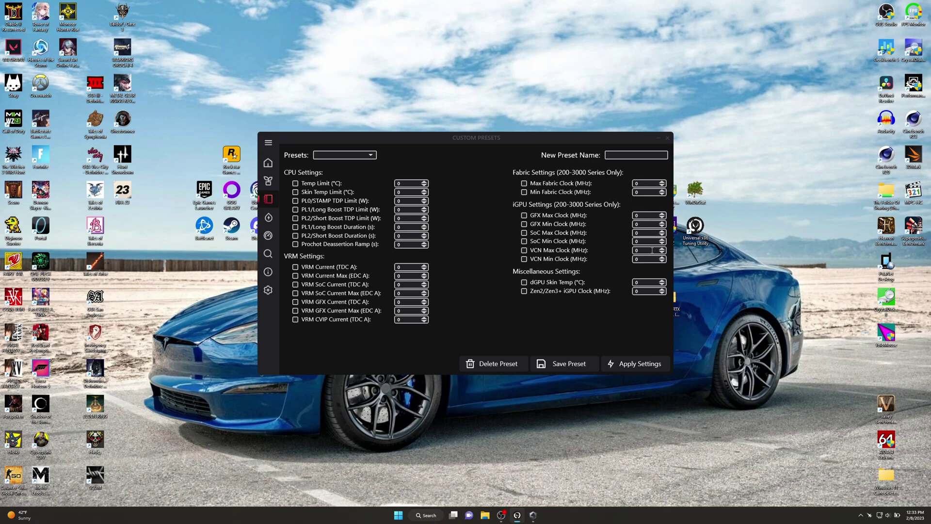
left_click(269, 218)
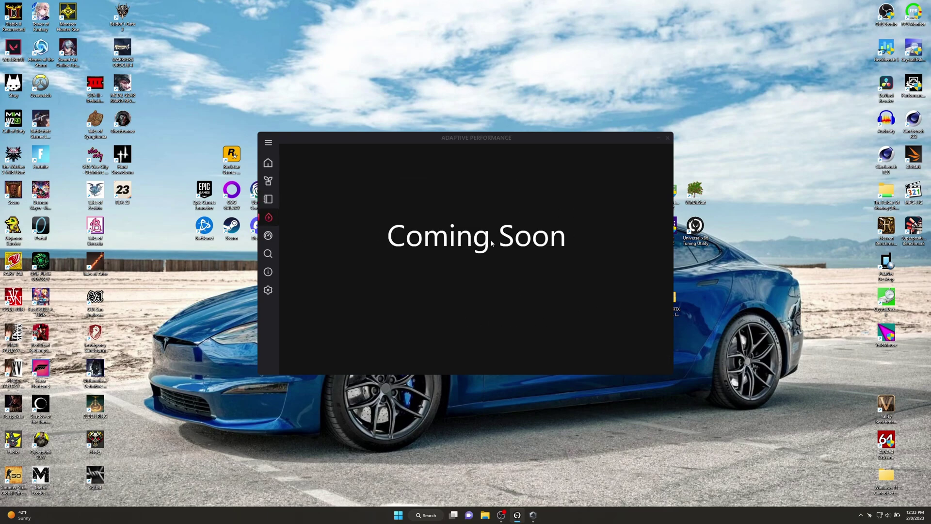
left_click(268, 236)
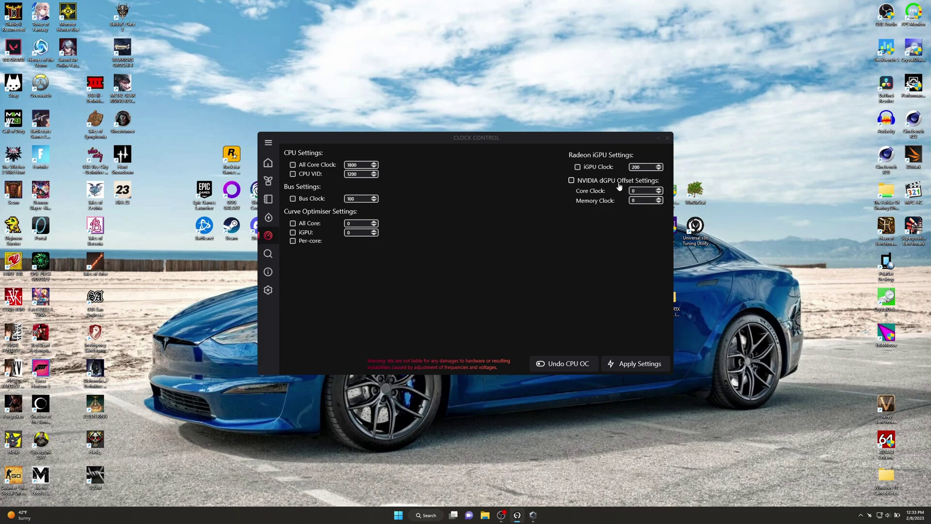
left_click(268, 254)
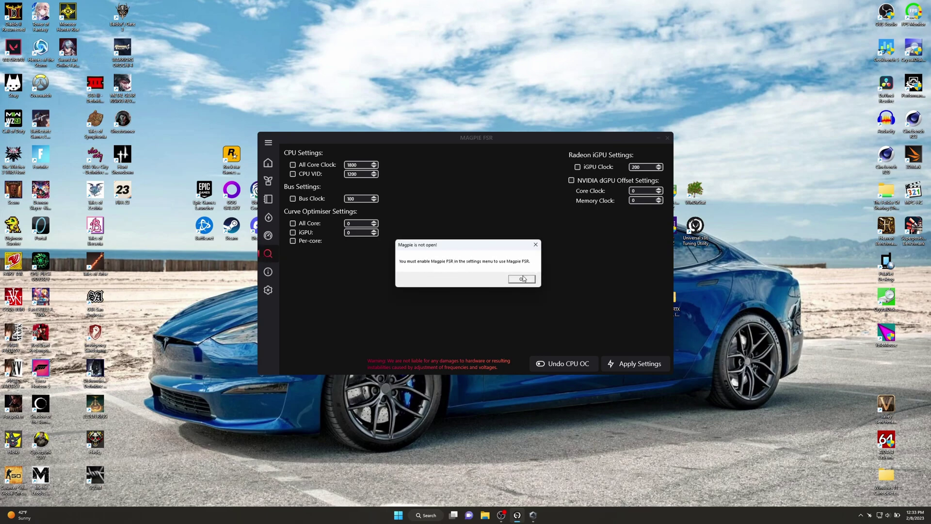
left_click(535, 245)
Examine the temperature, power, clock and core latency sensors on the Info page, and open the general settings.
left_click(270, 272)
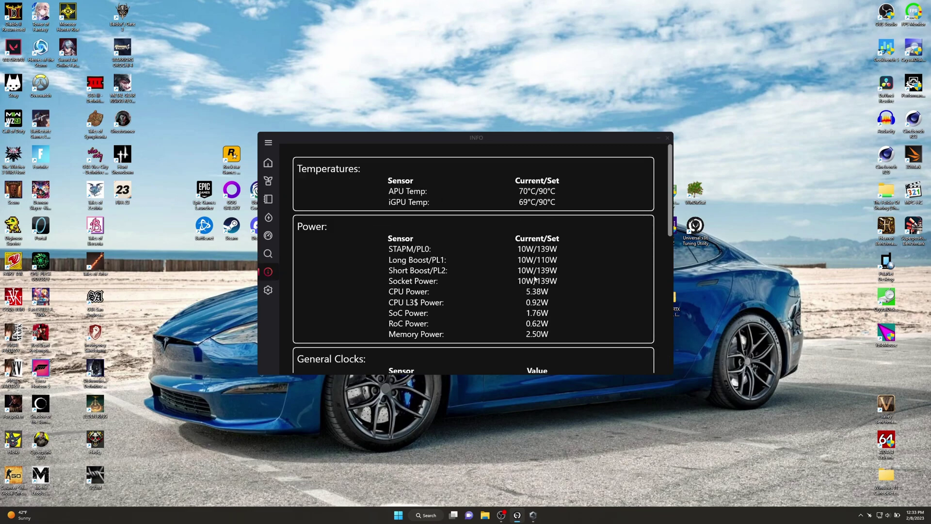
scroll(527, 277, "down", 3)
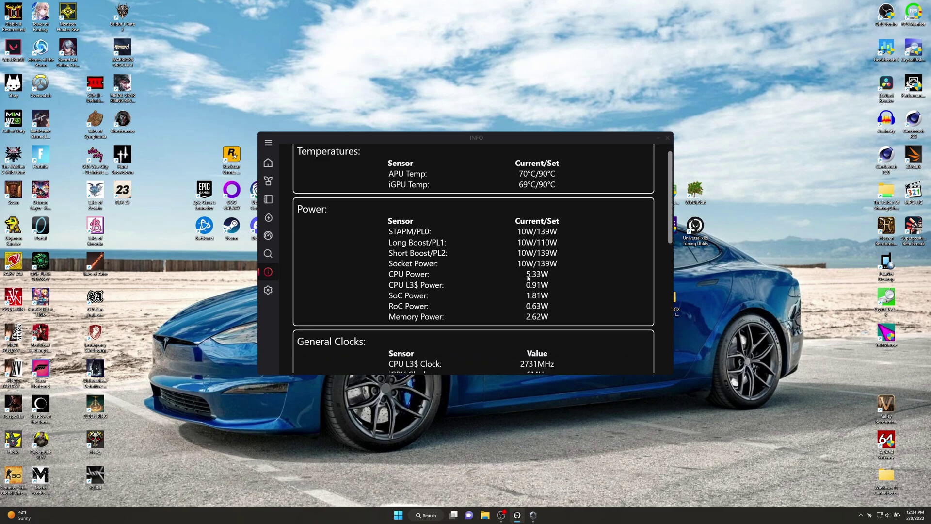
scroll(555, 275, "down", 3)
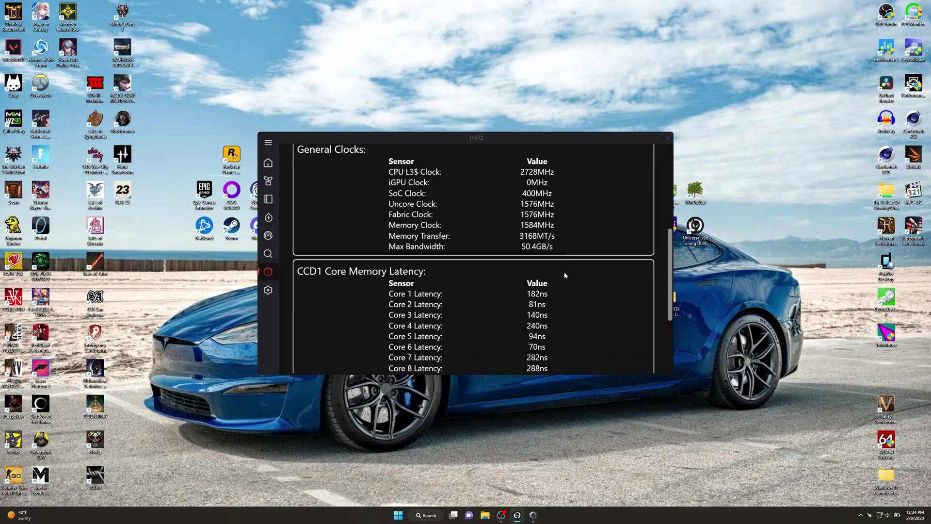
scroll(564, 274, "down", 1)
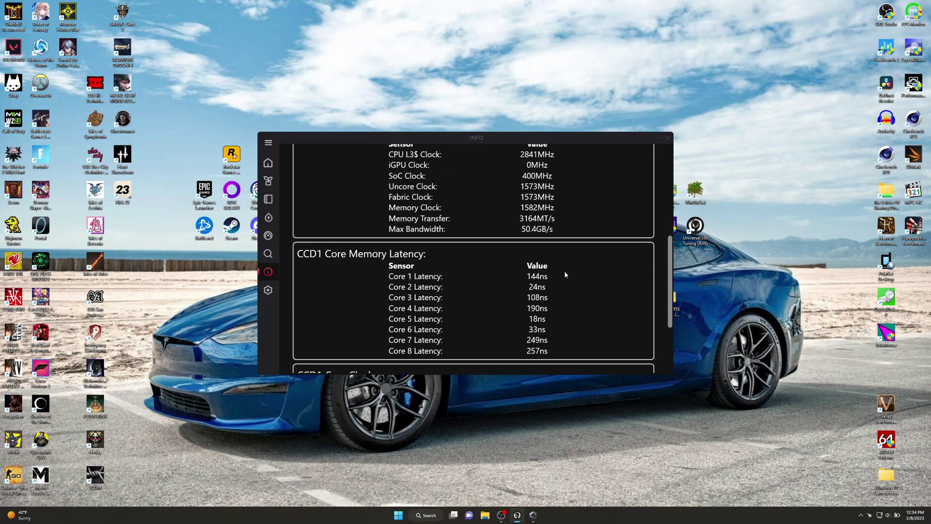
scroll(564, 274, "down", 2)
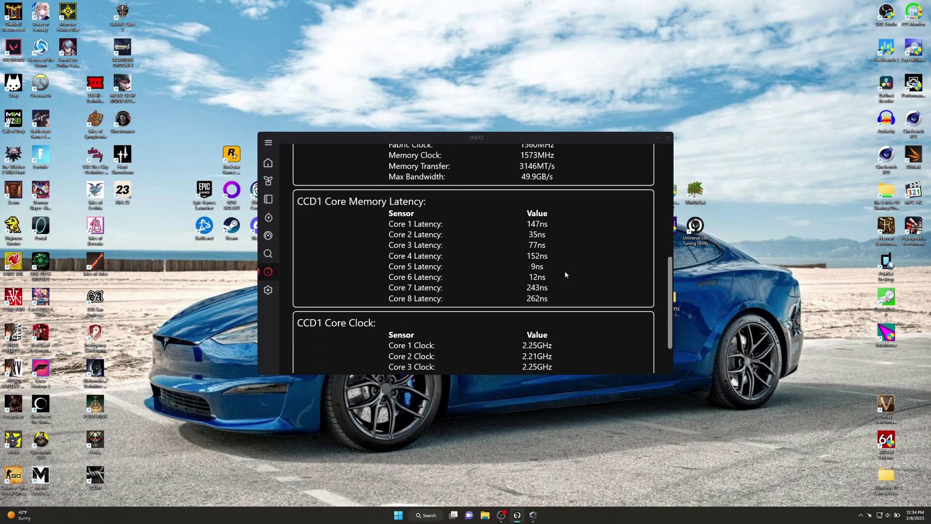
scroll(564, 271, "down", 2)
scroll(566, 272, "down", 1)
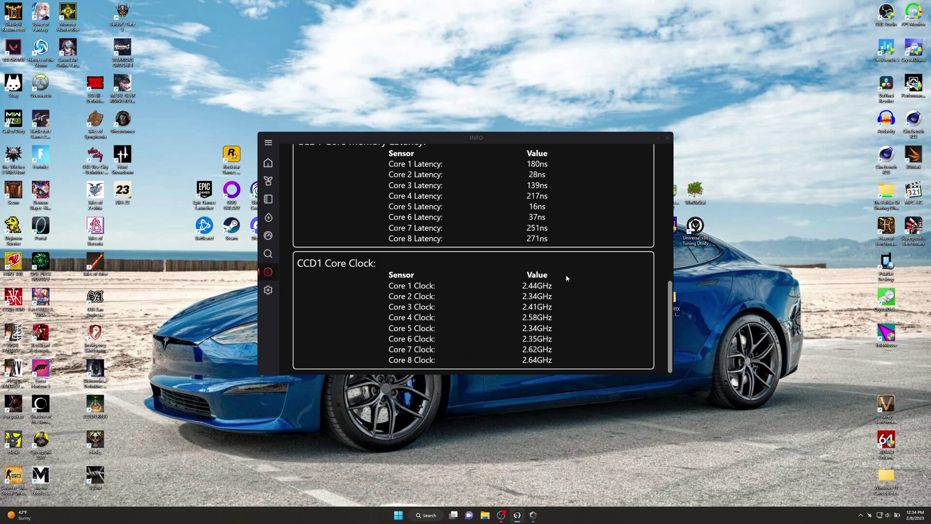
left_click(267, 292)
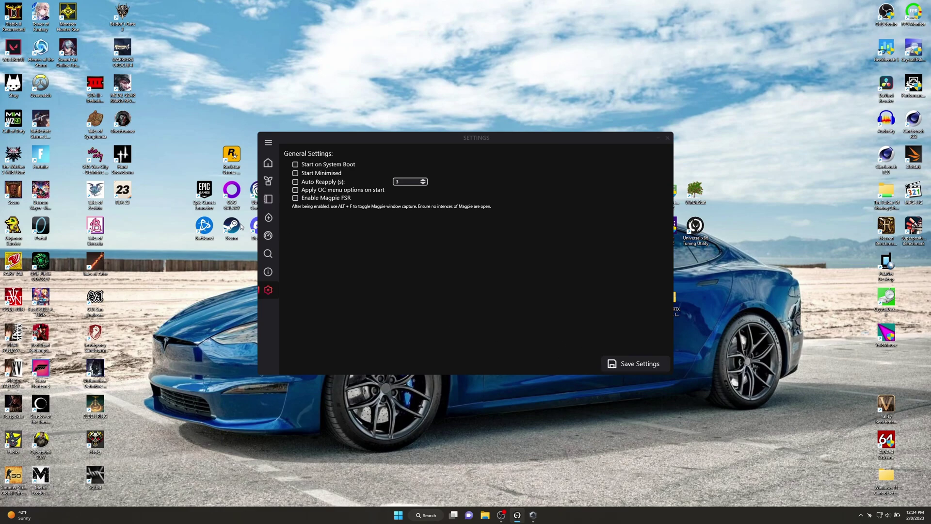
Return to the premade APU power presets, switch to Armoury Crate to set its operating mode to Windows, and close Armoury Crate.
left_click(266, 163)
left_click(269, 181)
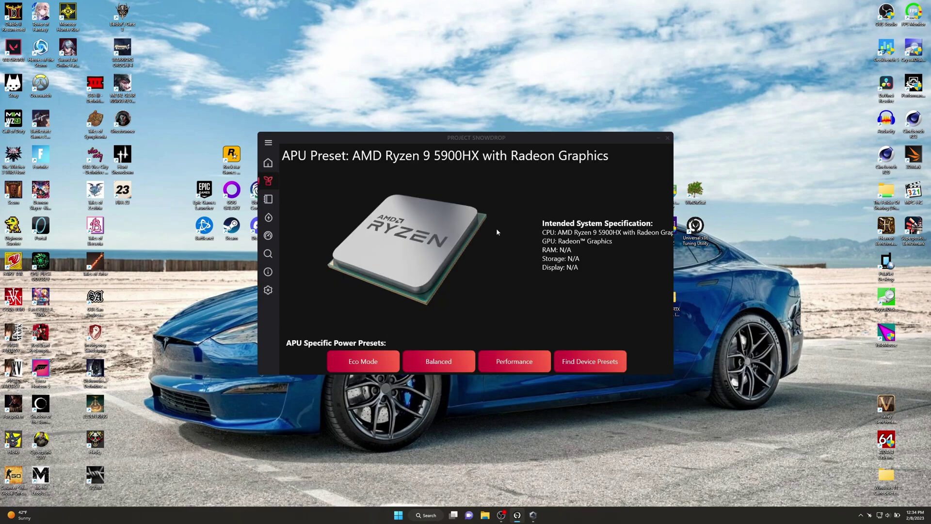
left_click(533, 514)
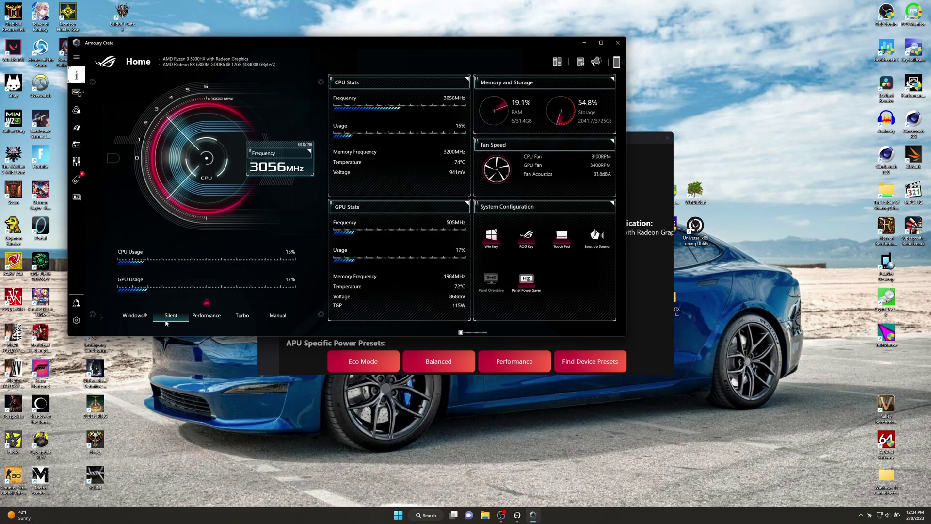
left_click(132, 318)
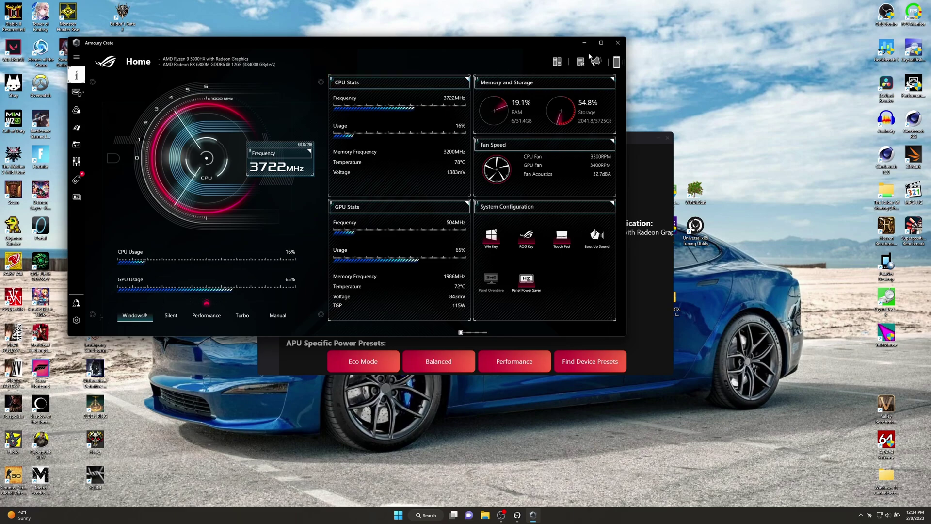
left_click(618, 43)
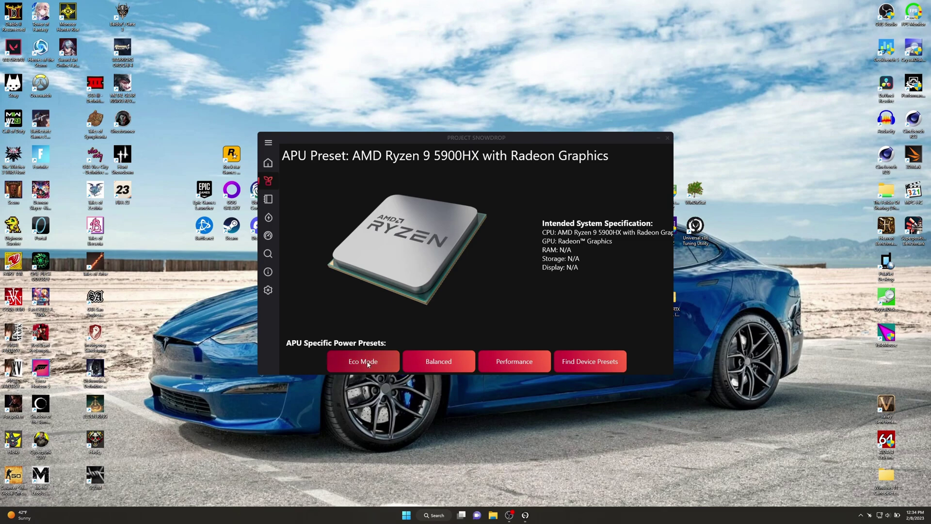
Launch CPU-Z without updating it, place it beside the tuning utility window, and open its benchmark page.
left_click_drag(592, 137, 493, 138)
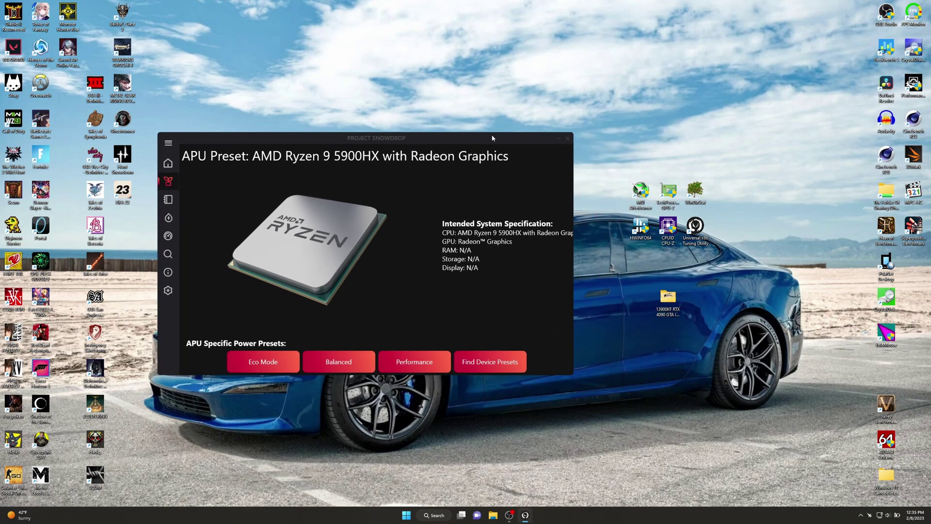
double_click(673, 232)
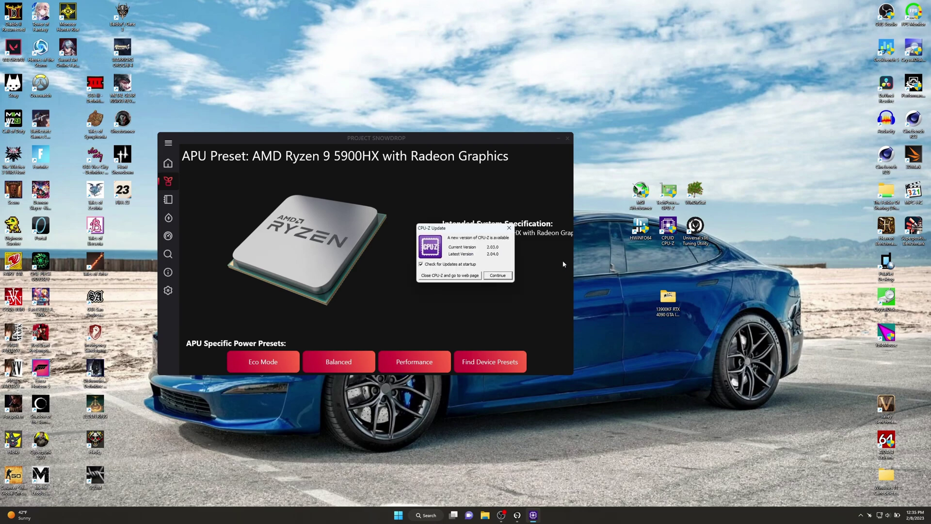
left_click(497, 275)
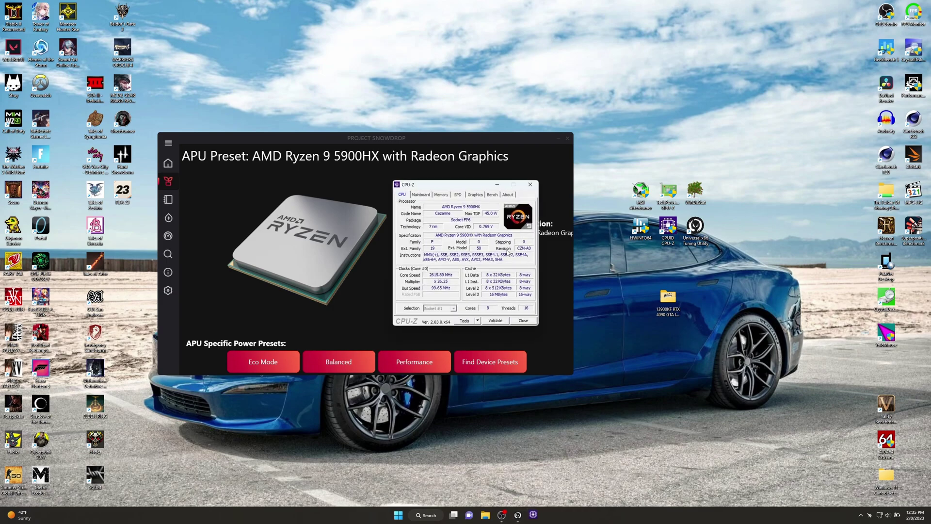
left_click_drag(469, 189, 656, 178)
left_click(680, 185)
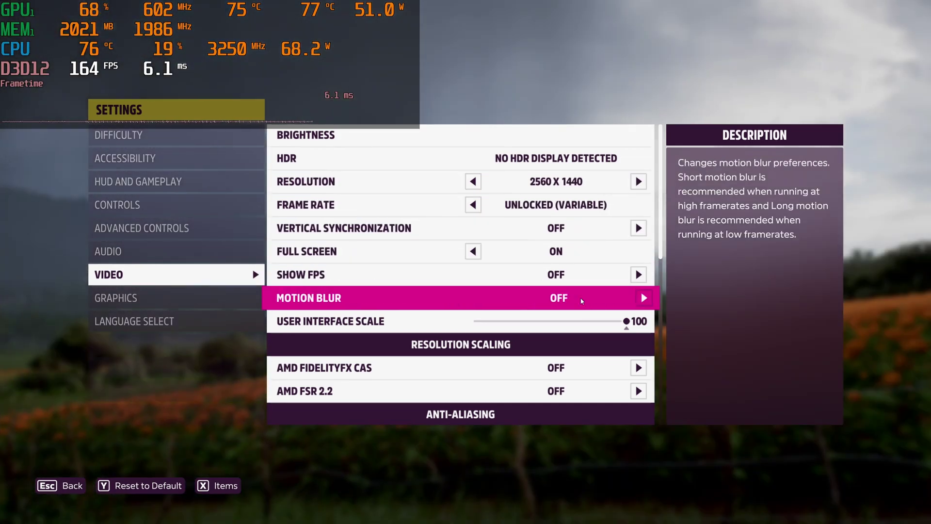
Switch to the Forza game and review its video settings and graphics quality settings, ending at the benchmark mode option.
scroll(579, 304, "down", 5)
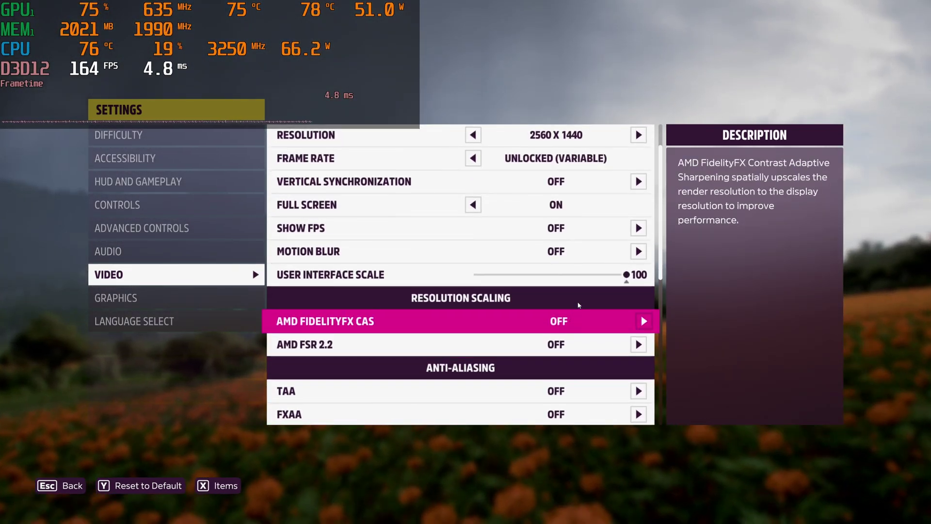
scroll(583, 319, "down", 6)
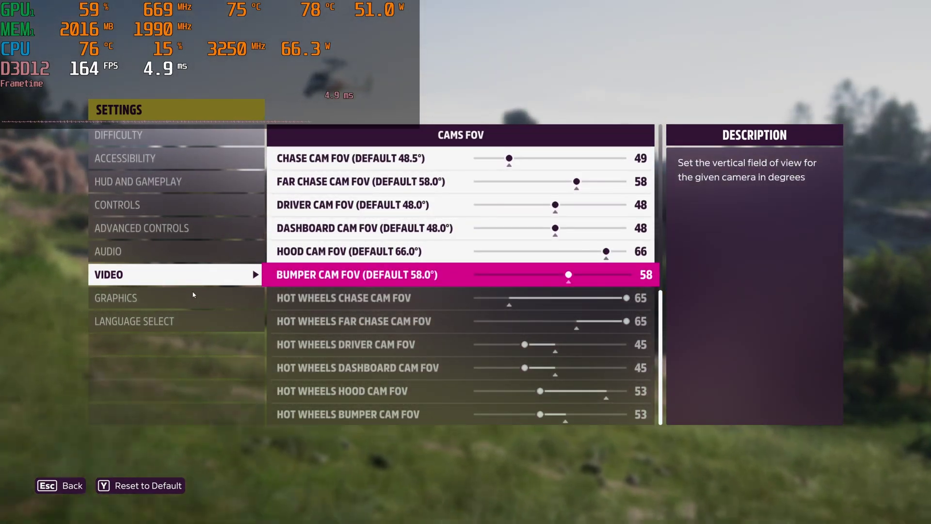
scroll(485, 291, "up", 10)
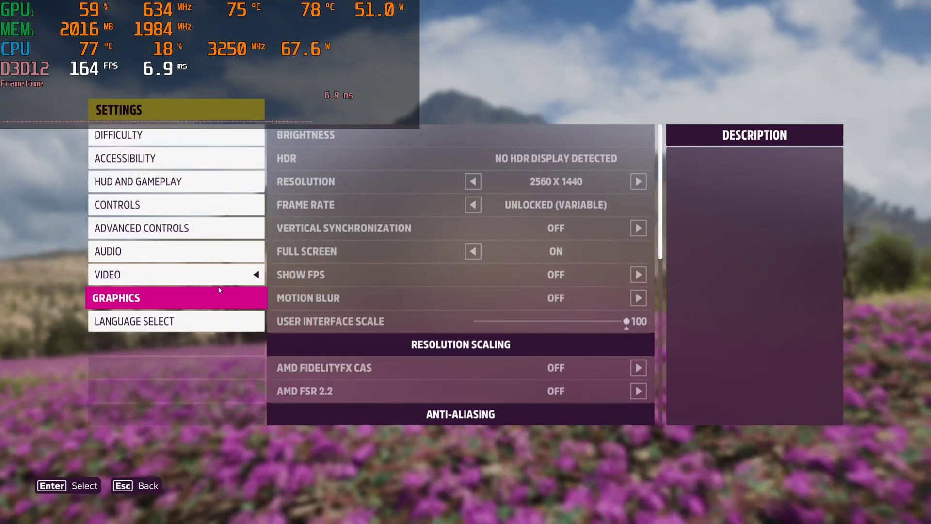
left_click(188, 293)
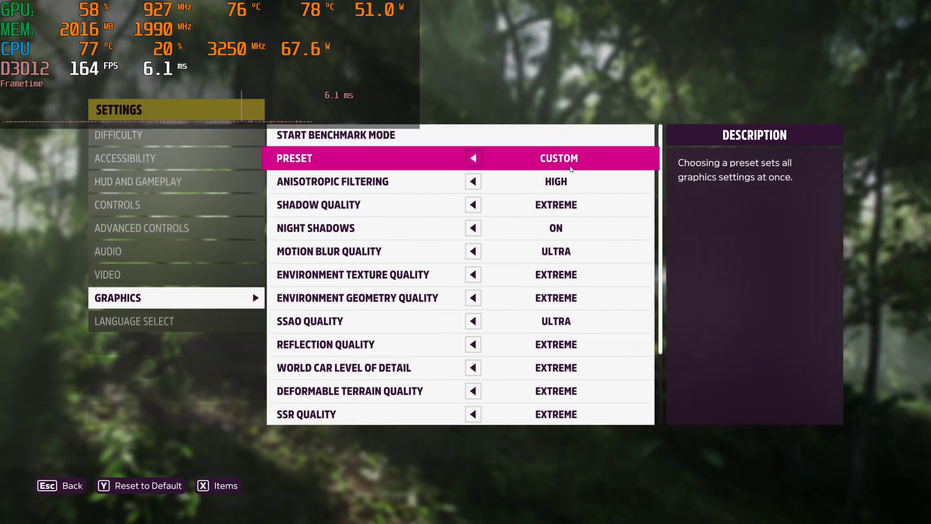
scroll(562, 213, "down", 2)
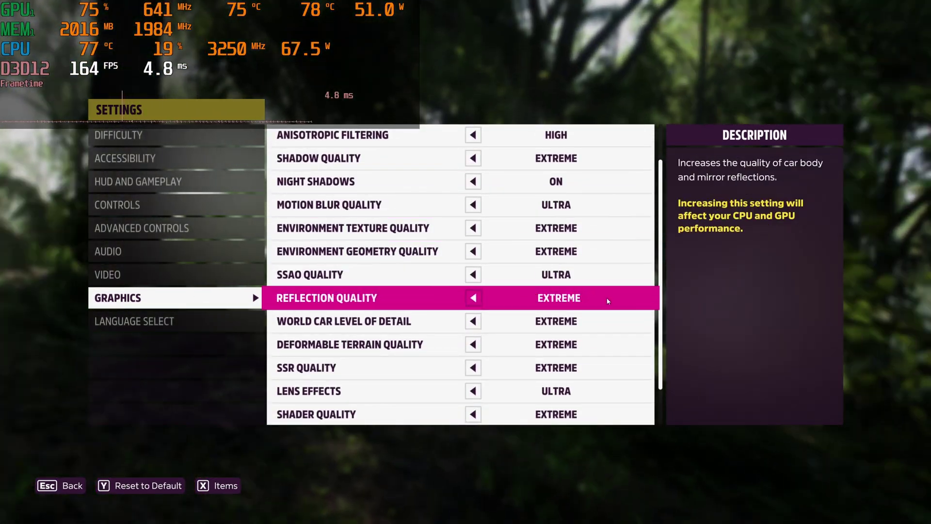
scroll(611, 320, "down", 2)
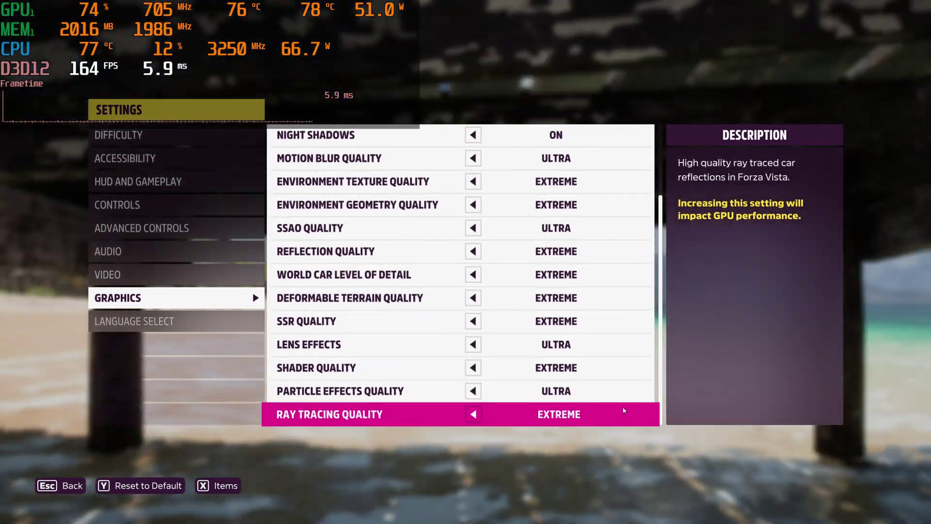
scroll(624, 408, "up", 4)
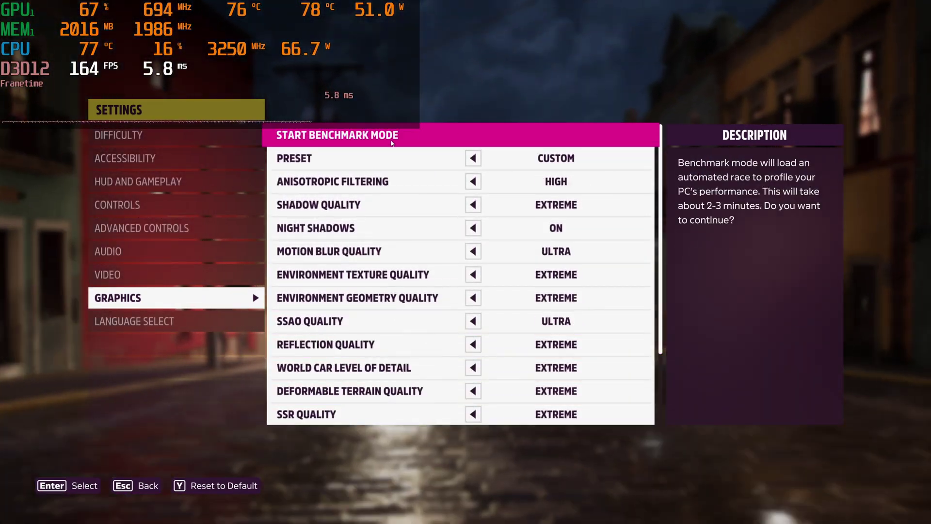